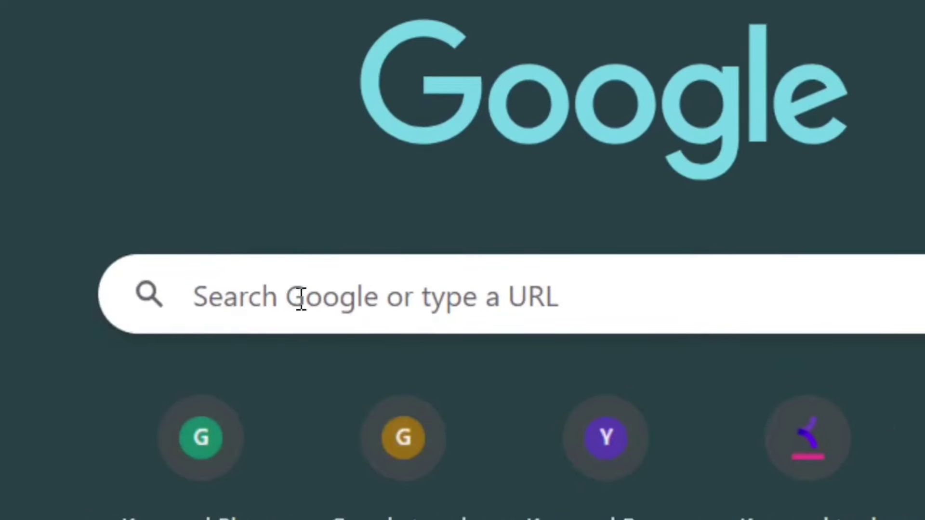
# - Enter the unziper.com/compress address in Chrome and load Unziper's Zip compression page
pyautogui.click(300, 298)
pyautogui.write('unziper.com')
pyautogui.press('End')
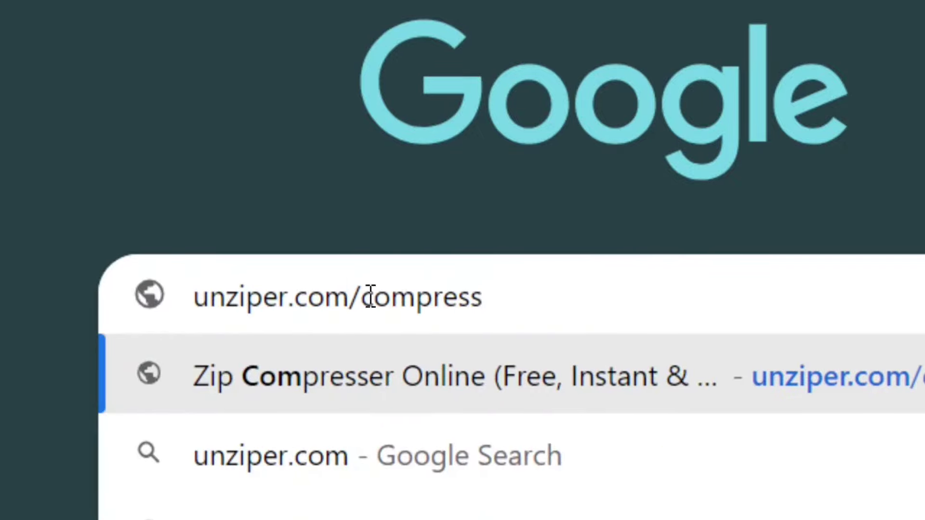
pyautogui.moveTo(541, 302); pyautogui.dragTo(129, 325)
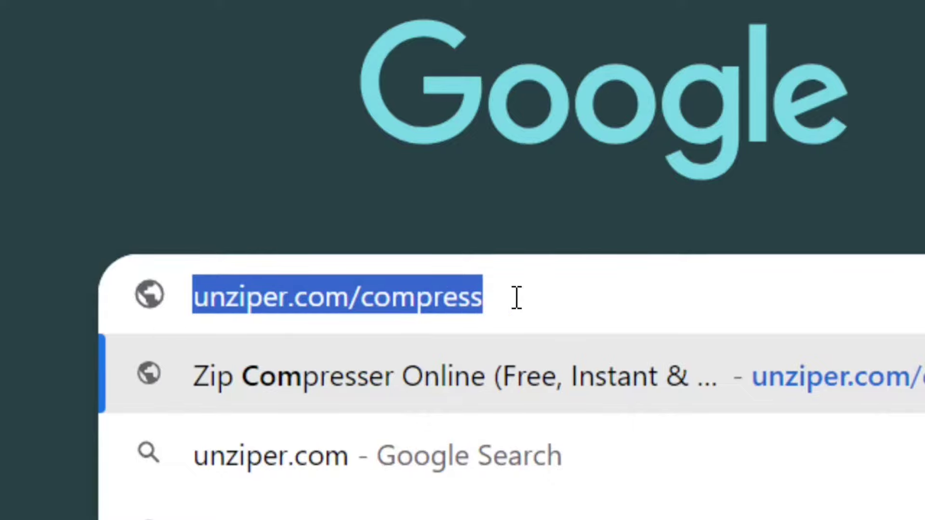
pyautogui.press('End')
pyautogui.press('Return')
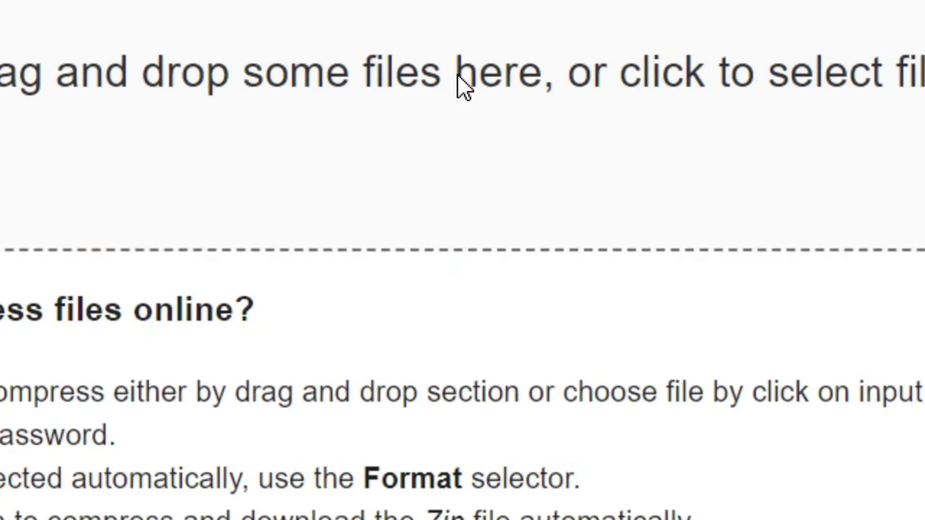
# - Add the 37.2 MB backup zip from Downloads to Unziper's compression list
pyautogui.click(477, 126)
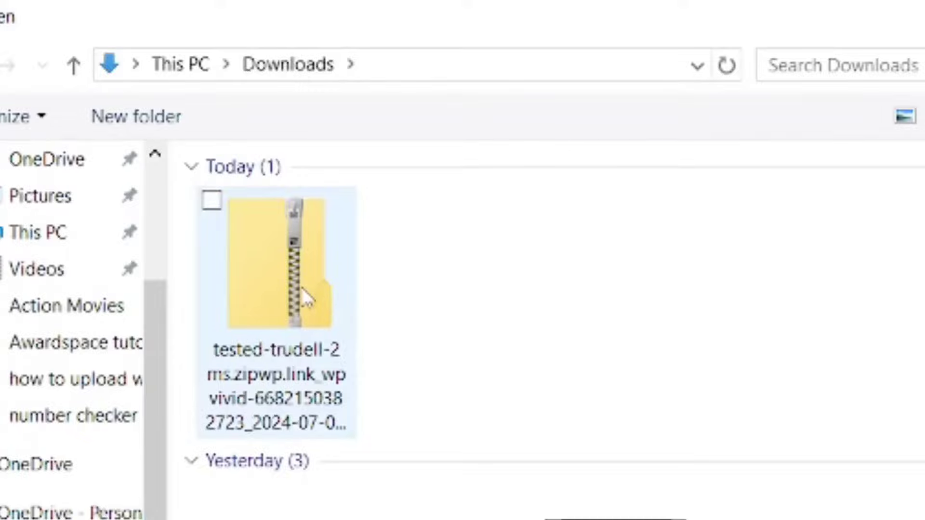
pyautogui.click(300, 286)
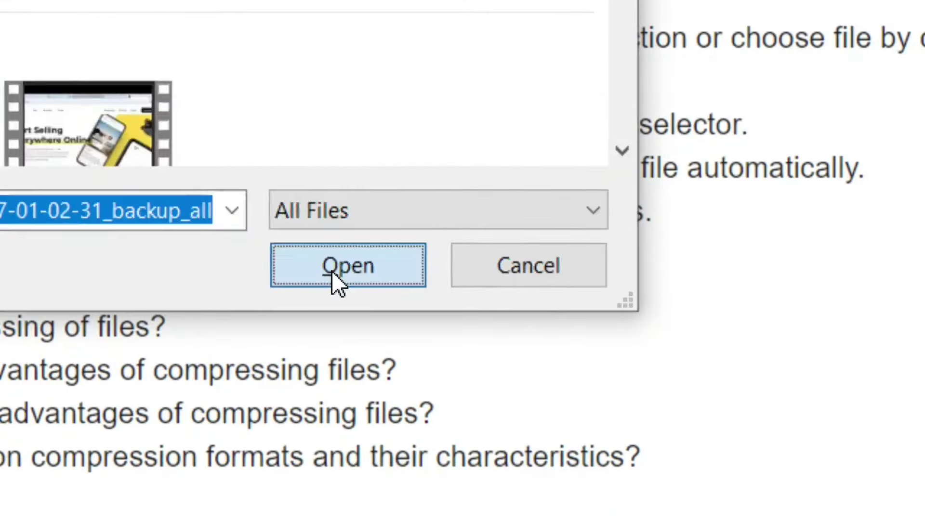
pyautogui.click(334, 255)
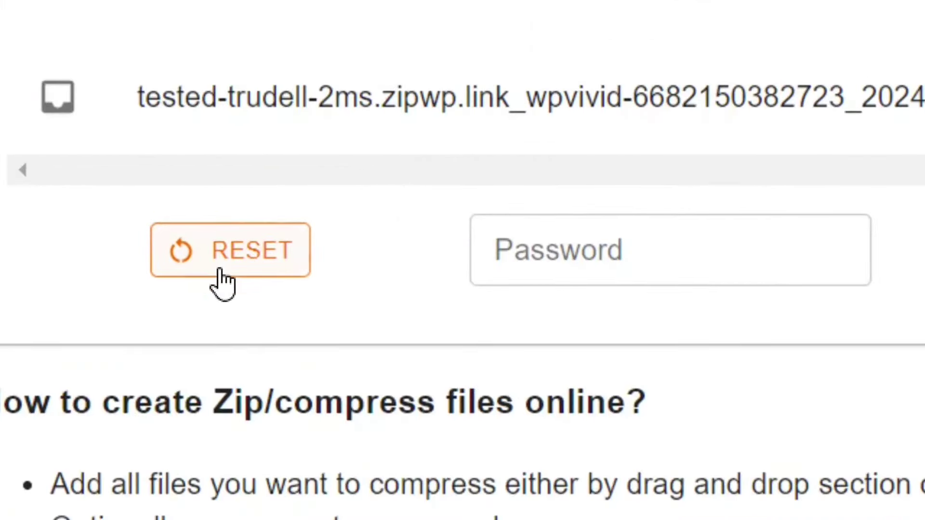
pyautogui.click(628, 274)
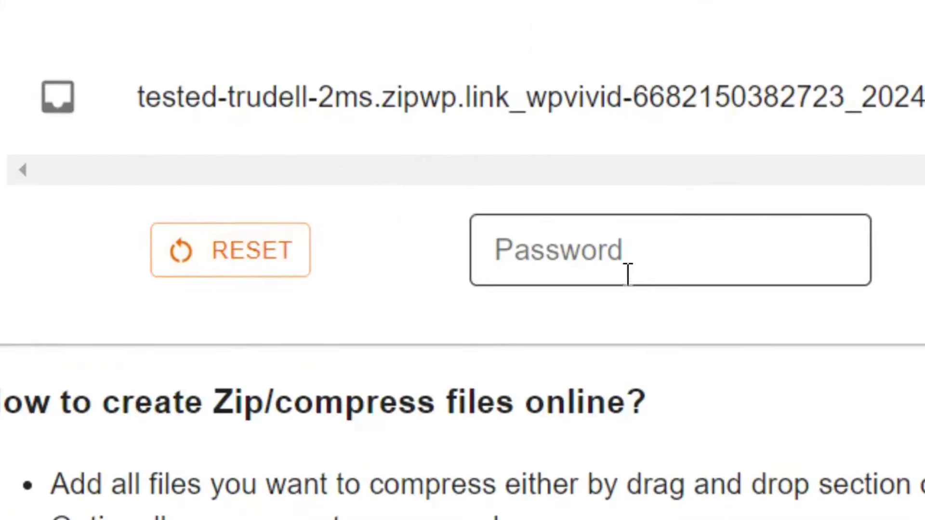
pyautogui.click(686, 269)
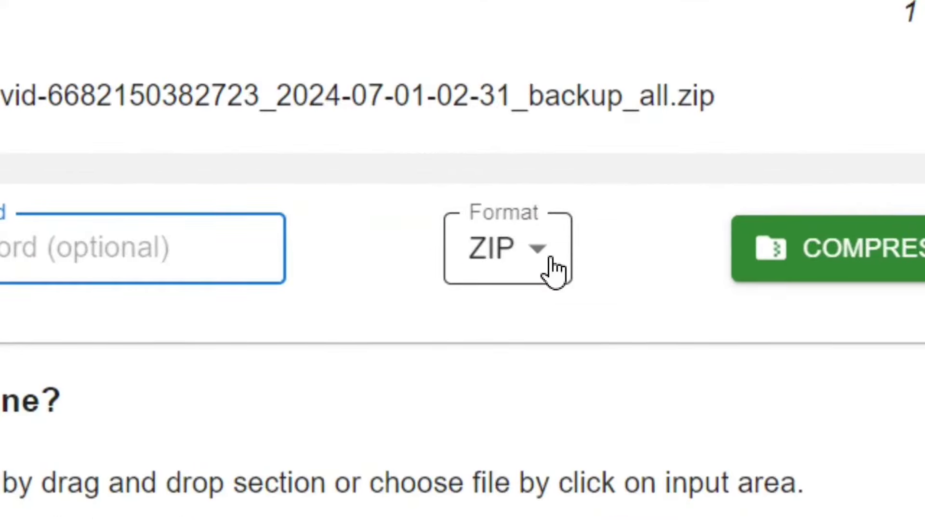
pyautogui.click(555, 267)
pyautogui.scroll(-3, 546, 435)
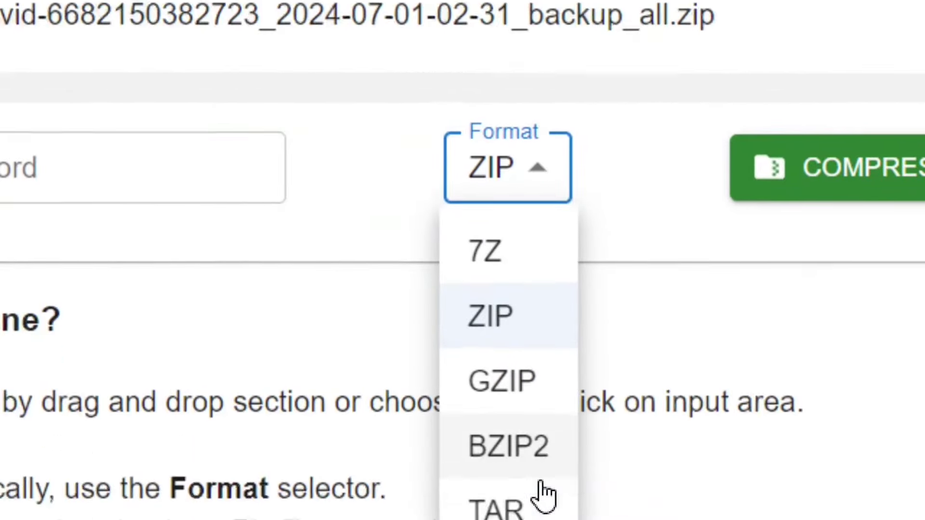
pyautogui.scroll(-1, 536, 476)
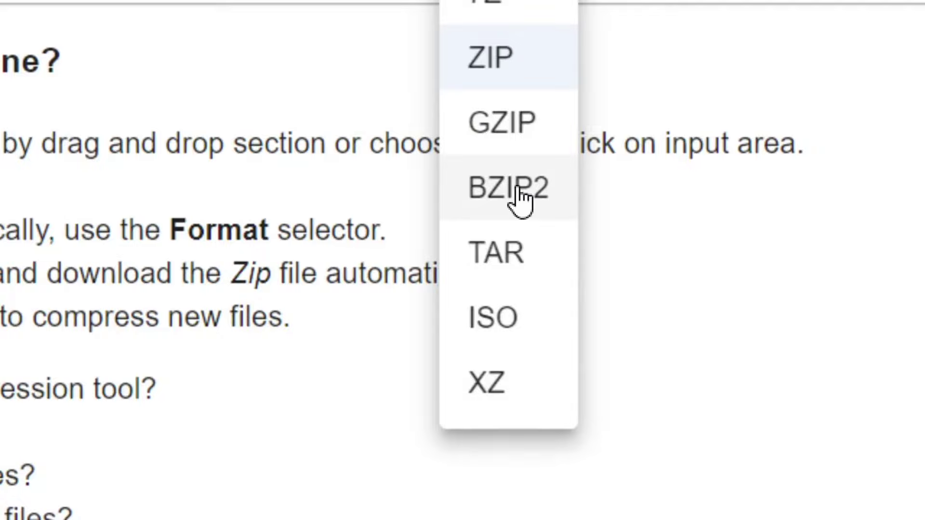
pyautogui.scroll(2, 559, 80)
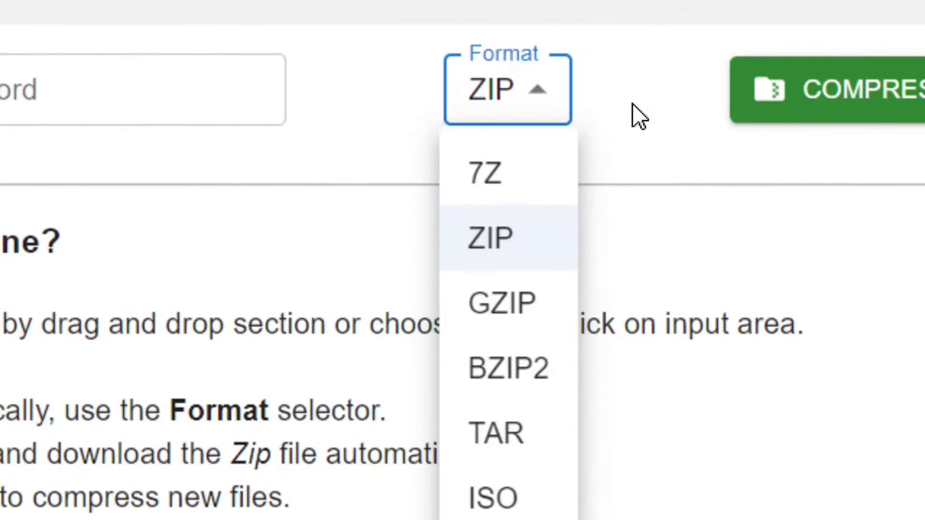
pyautogui.click(637, 116)
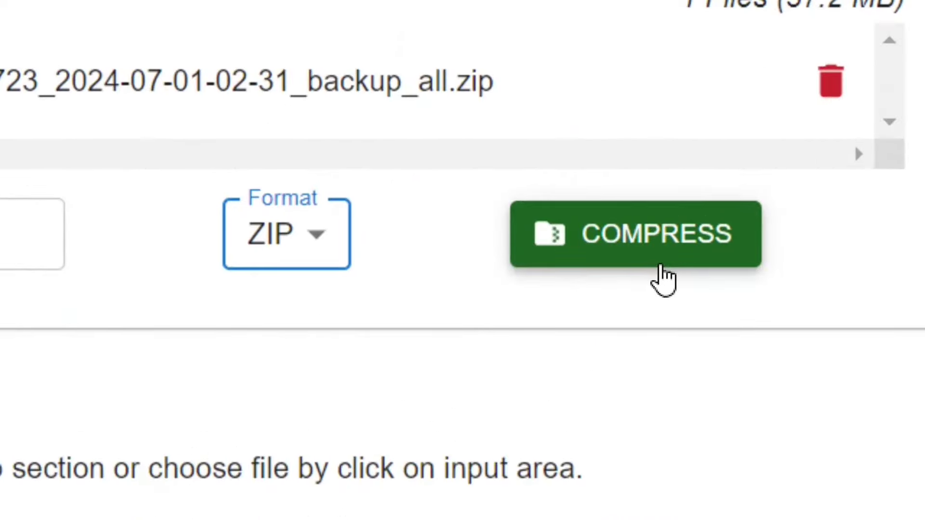
# - Compress the queued 37.2 MB file and download it as [unziper.com].zip
pyautogui.click(671, 250)
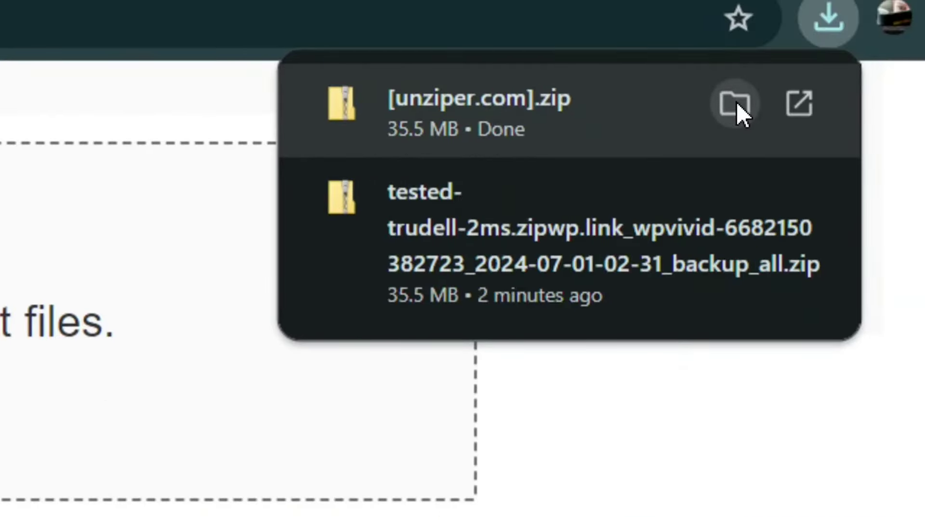
# - Open the downloaded archive's folder in File Explorer and select [unziper.com] in Downloads
pyautogui.click(736, 102)
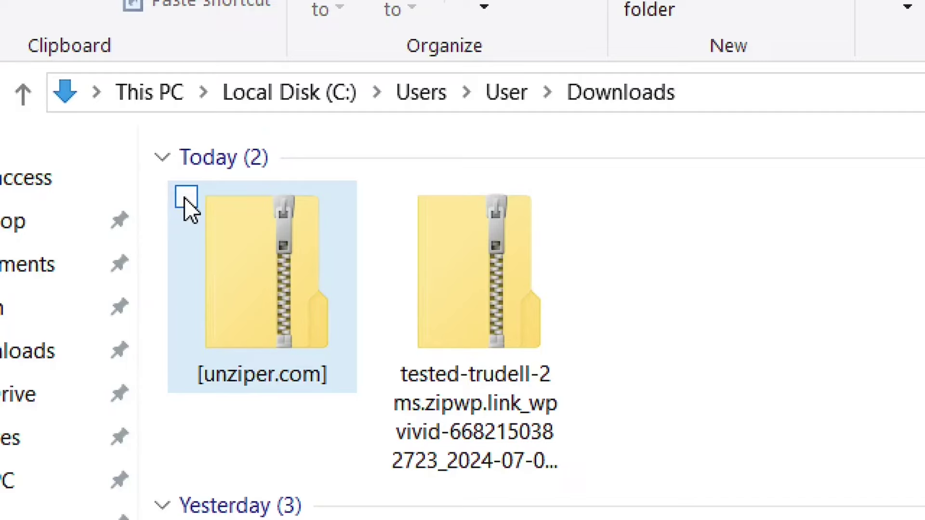
pyautogui.click(186, 199)
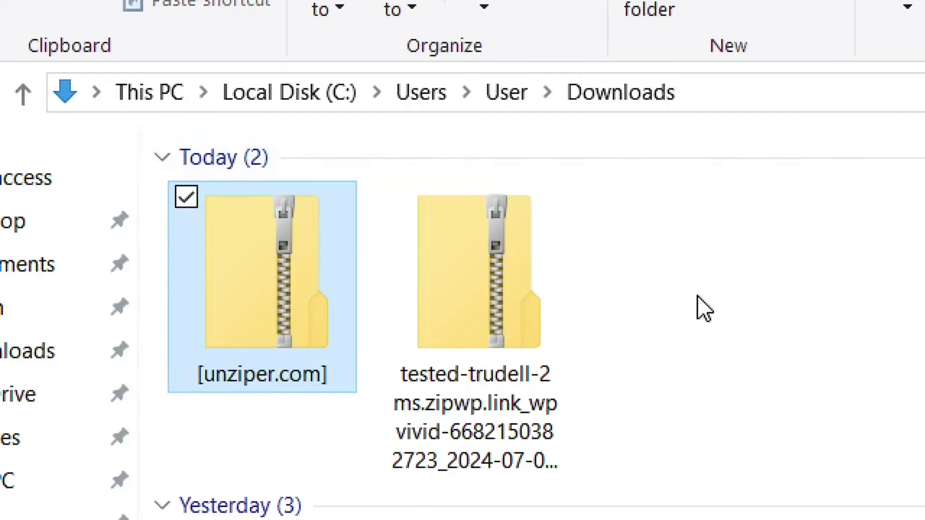